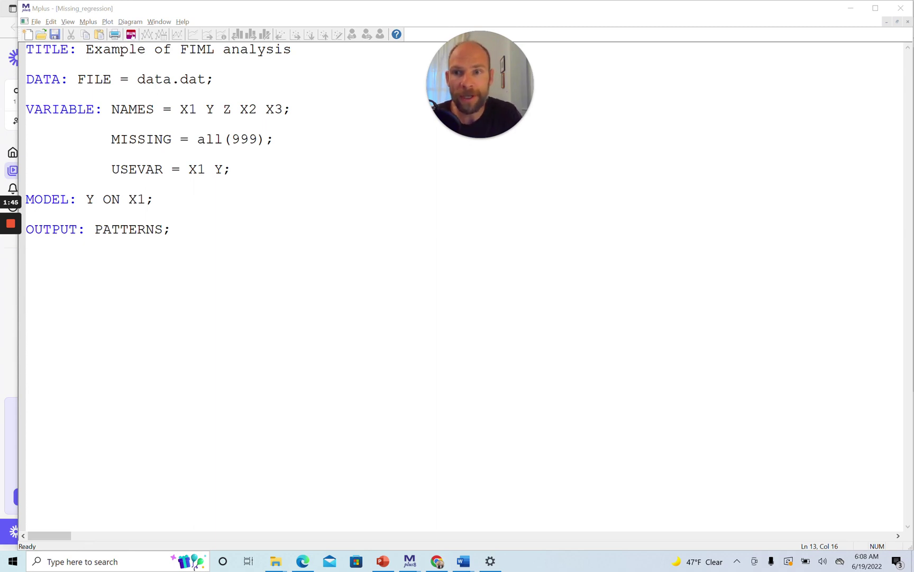
# Highlight the X1 and Y variables, Y ON X1, the PATTERNS request and the 999 missing code.
pyautogui.moveTo(189, 169); pyautogui.dragTo(223, 169)
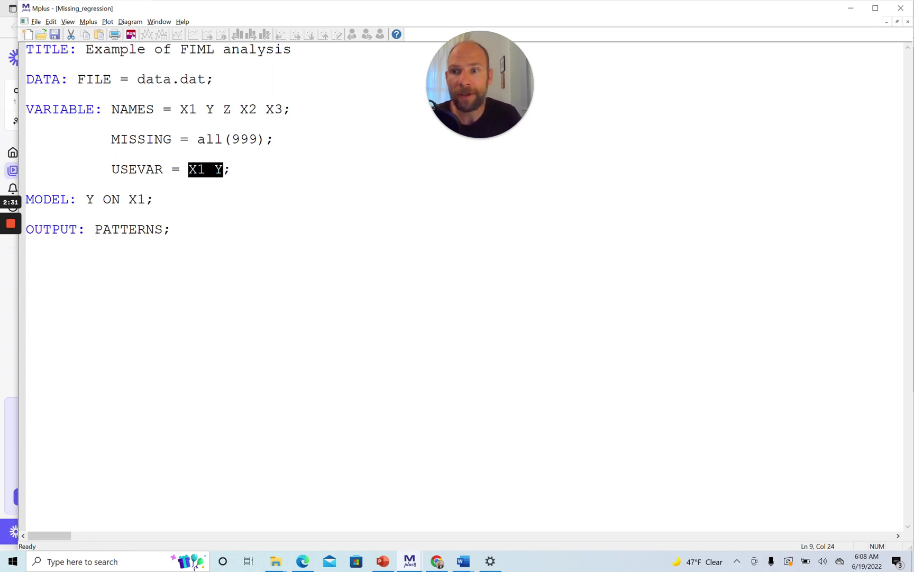
pyautogui.moveTo(85, 199); pyautogui.dragTo(153, 200)
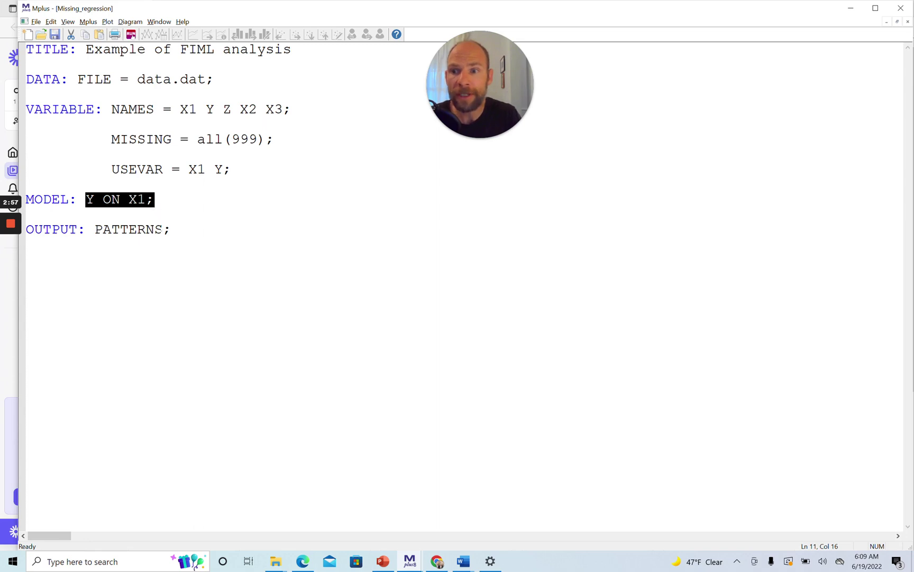
pyautogui.moveTo(171, 229); pyautogui.dragTo(97, 235)
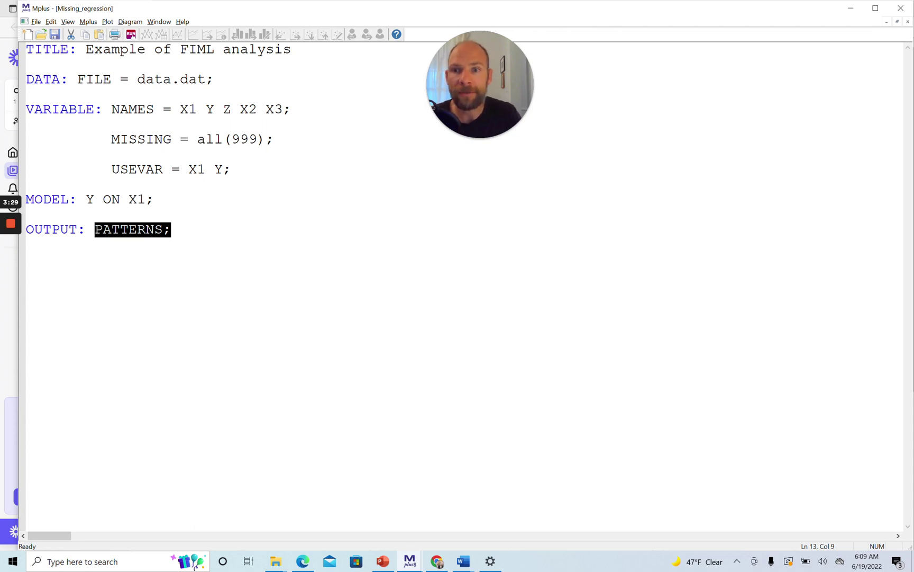
pyautogui.moveTo(273, 139); pyautogui.dragTo(111, 140)
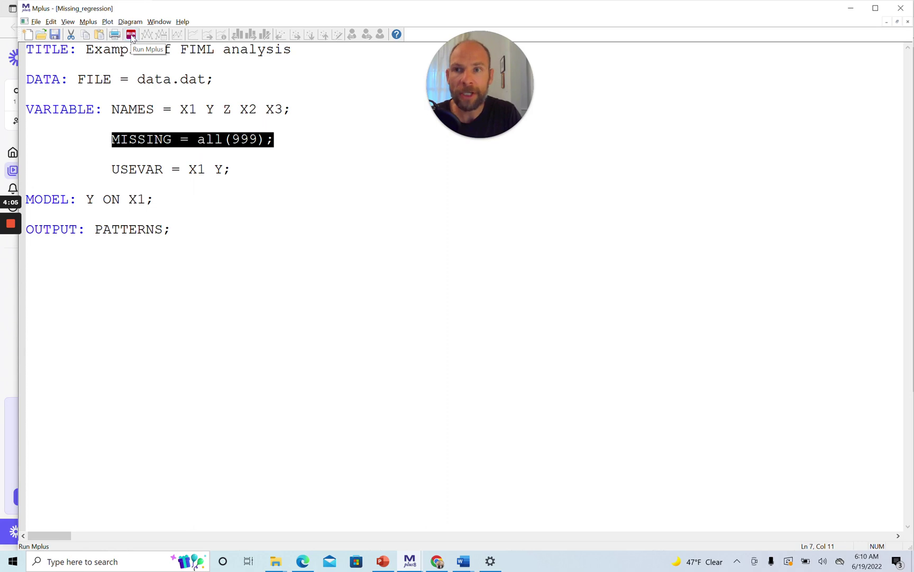
# Save the input and run it, scrolling the output to the missing-data warnings.
pyautogui.click(131, 36)
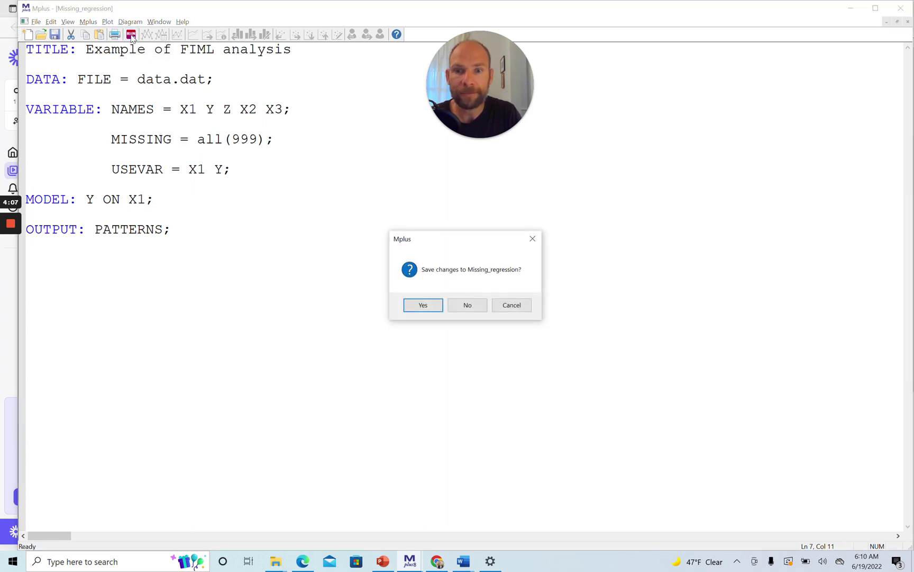
pyautogui.click(430, 306)
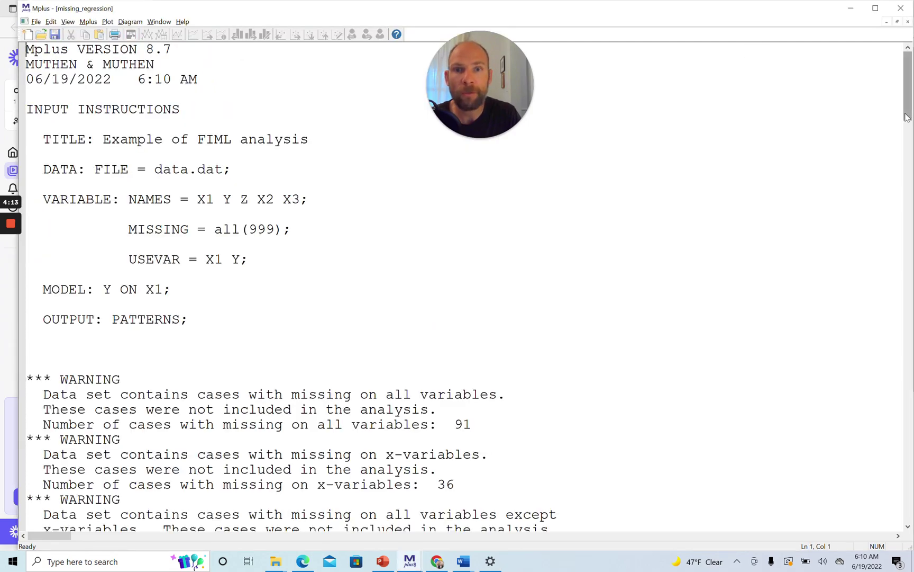
pyautogui.moveTo(906, 118); pyautogui.dragTo(909, 138)
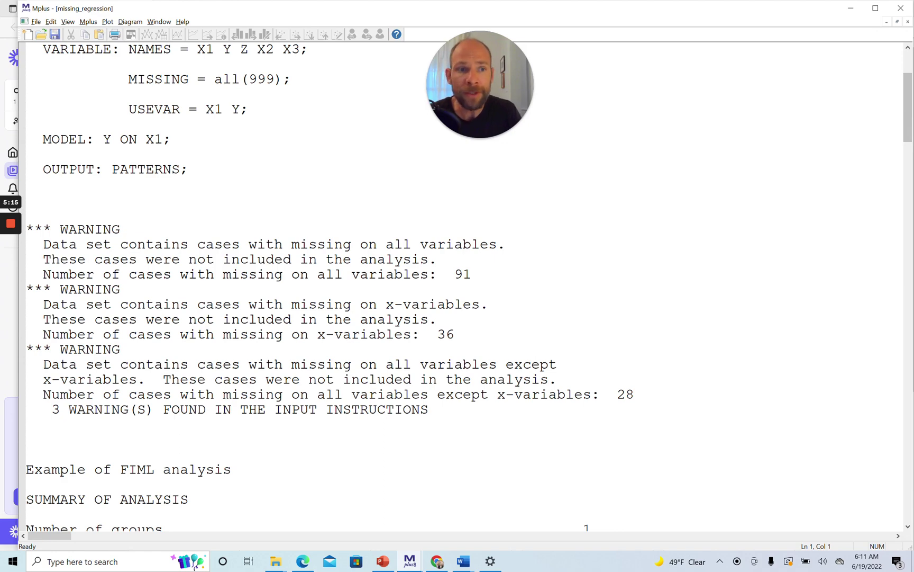
pyautogui.moveTo(907, 91); pyautogui.dragTo(907, 98)
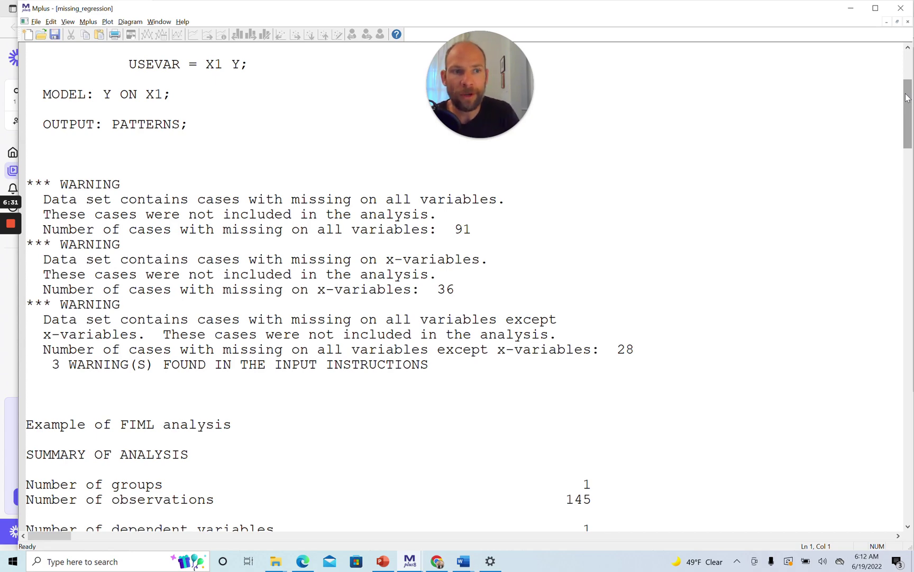
pyautogui.moveTo(907, 98); pyautogui.dragTo(911, 140)
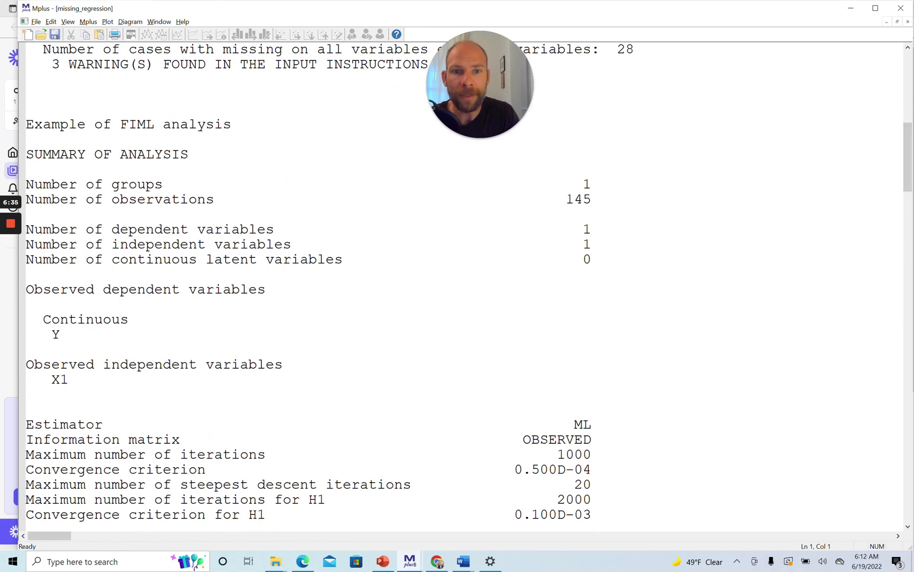
pyautogui.moveTo(566, 199); pyautogui.dragTo(594, 200)
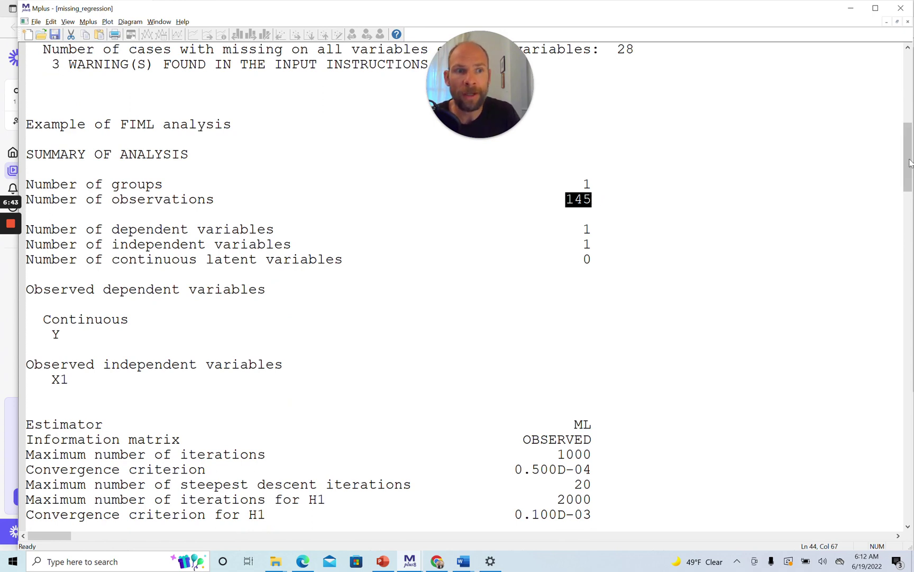
pyautogui.moveTo(908, 162); pyautogui.dragTo(905, 131)
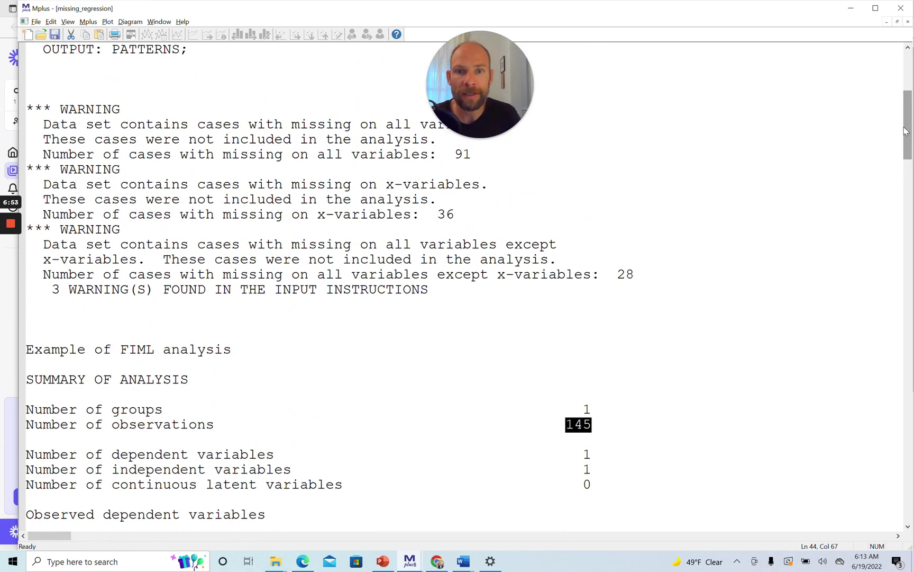
pyautogui.moveTo(455, 214); pyautogui.dragTo(437, 214)
pyautogui.click(635, 274)
pyautogui.moveTo(635, 274); pyautogui.dragTo(618, 274)
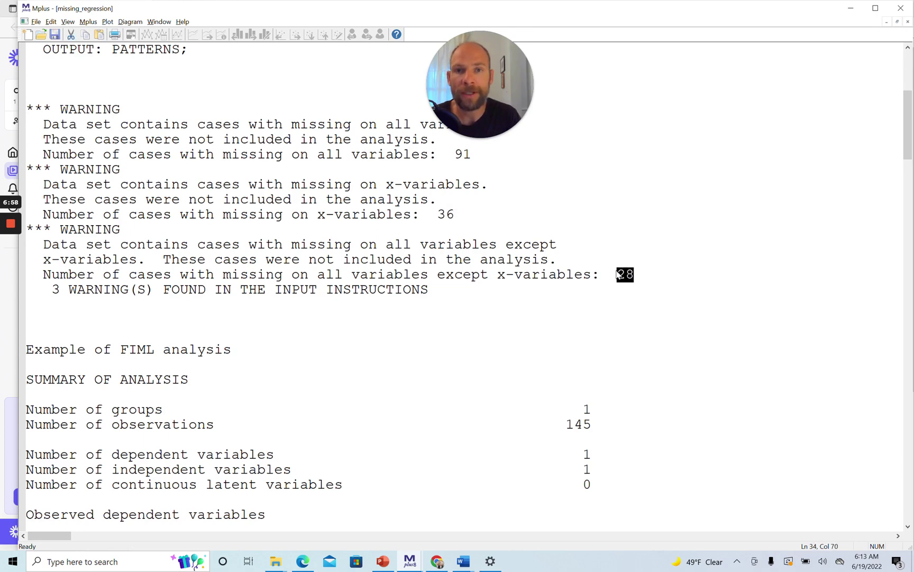
# Back in the input file, add an X1; line below Y ON X1 and highlight it.
pyautogui.click(908, 23)
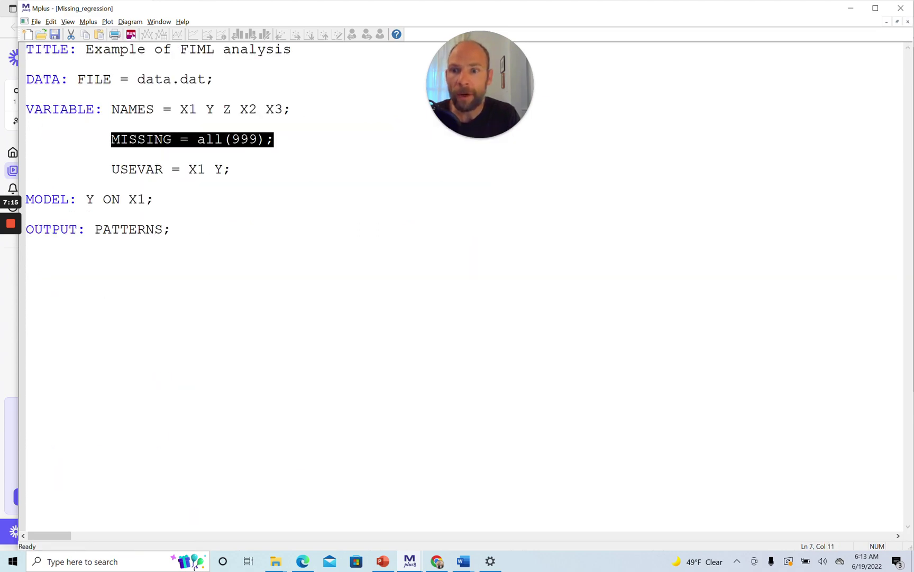
pyautogui.press('Down')
pyautogui.press('Down')
pyautogui.press('Down')
pyautogui.press('Down')
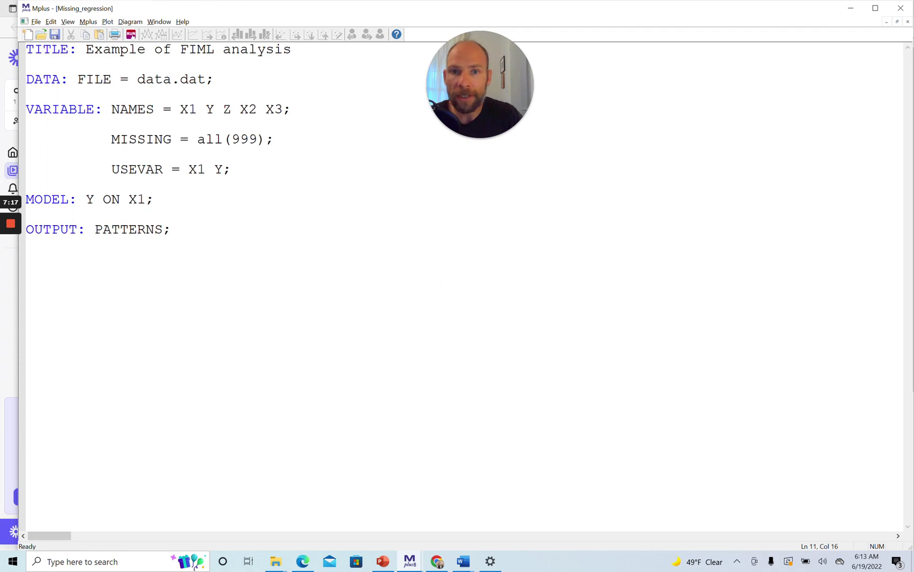
pyautogui.press('Return')
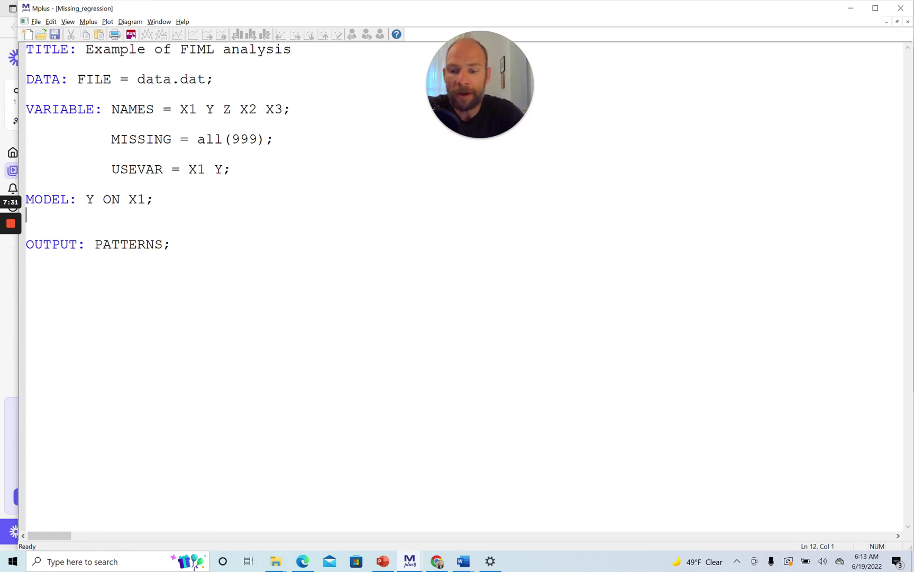
pyautogui.write('X1;')
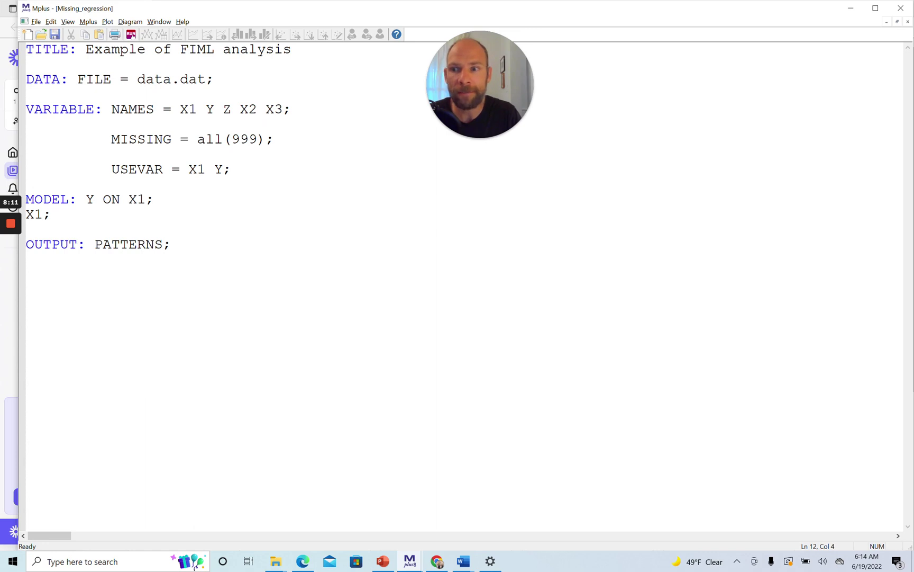
pyautogui.moveTo(52, 213); pyautogui.dragTo(28, 214)
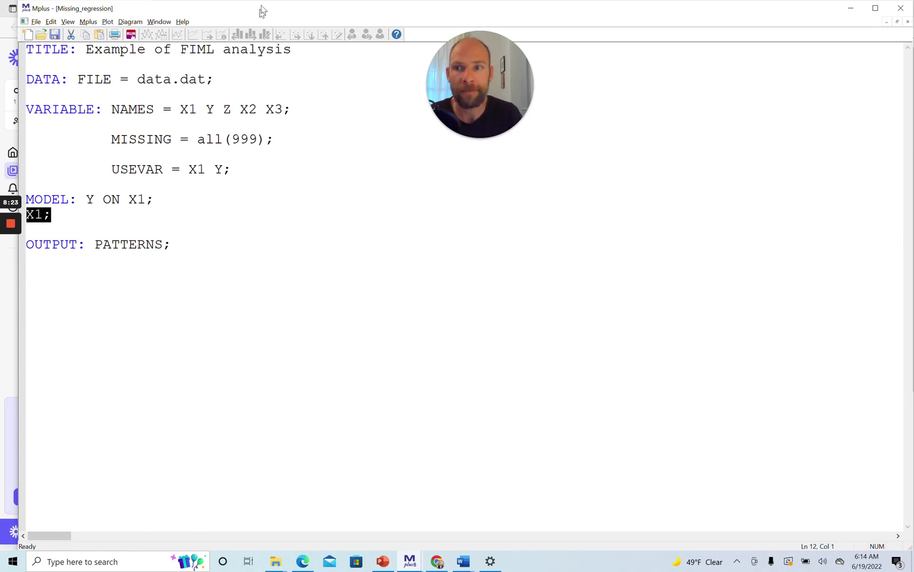
# Save and rerun the model, then scroll through the 209 observations to the missing-data patterns.
pyautogui.click(132, 35)
pyautogui.click(417, 305)
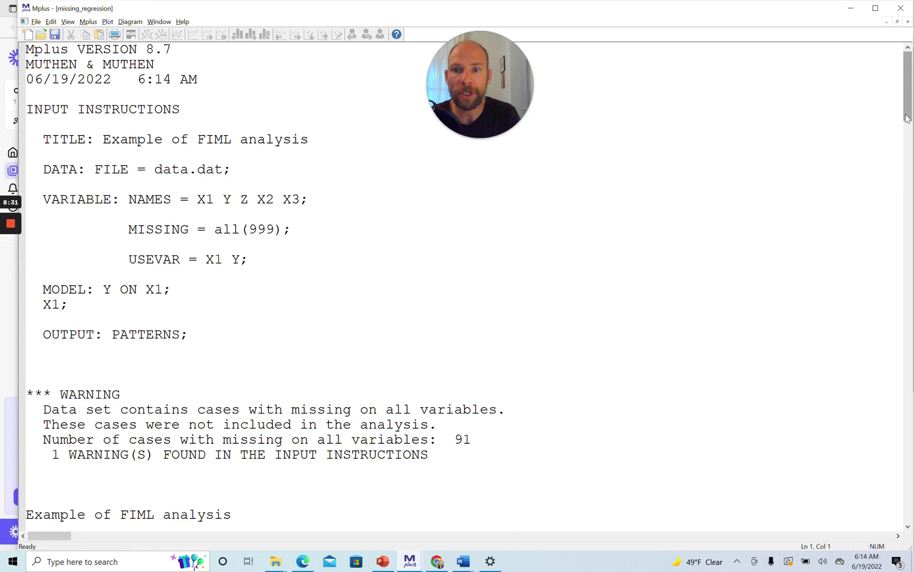
pyautogui.moveTo(907, 118); pyautogui.dragTo(910, 147)
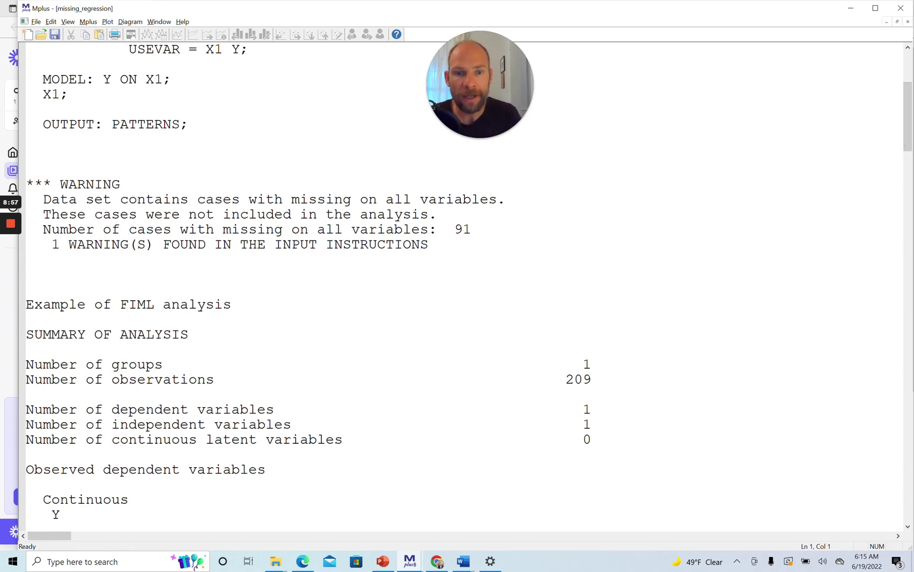
pyautogui.moveTo(592, 380); pyautogui.dragTo(560, 382)
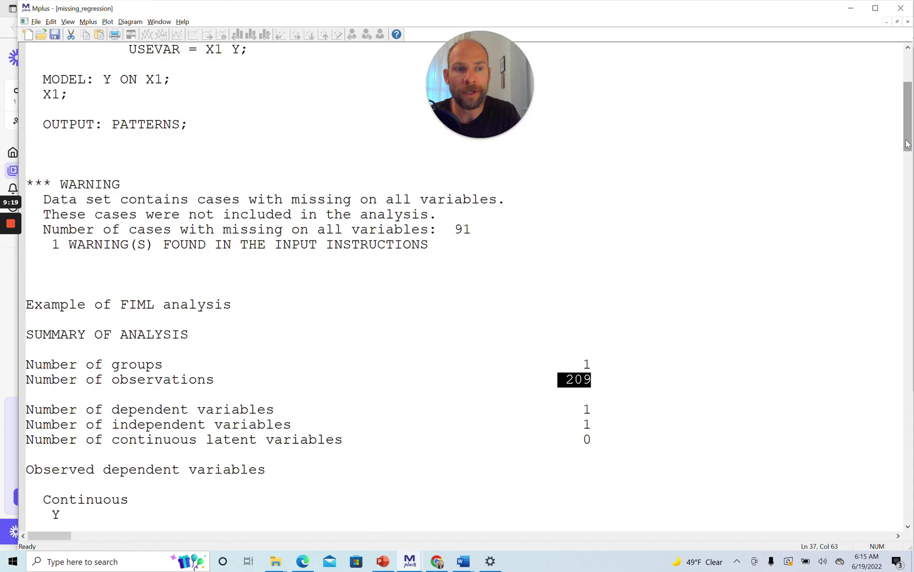
pyautogui.moveTo(907, 144); pyautogui.dragTo(911, 231)
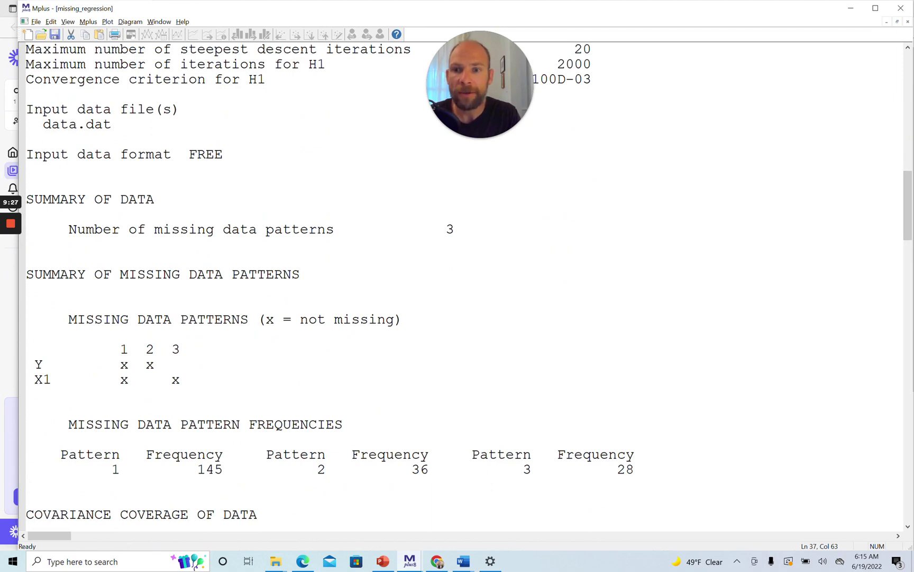
# Highlight the count of 3 missing-data patterns and pattern 1's frequency of 145.
pyautogui.moveTo(456, 229); pyautogui.dragTo(428, 228)
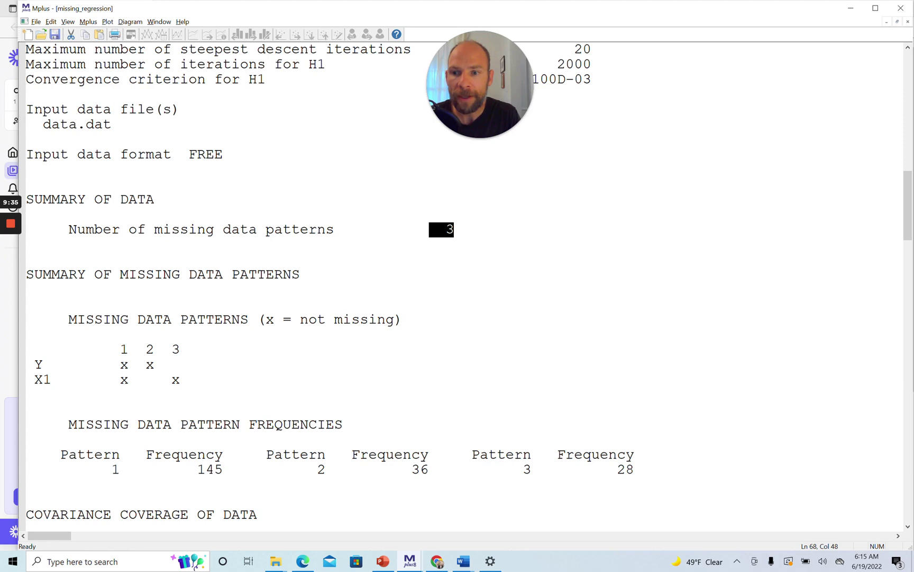
pyautogui.click(123, 365)
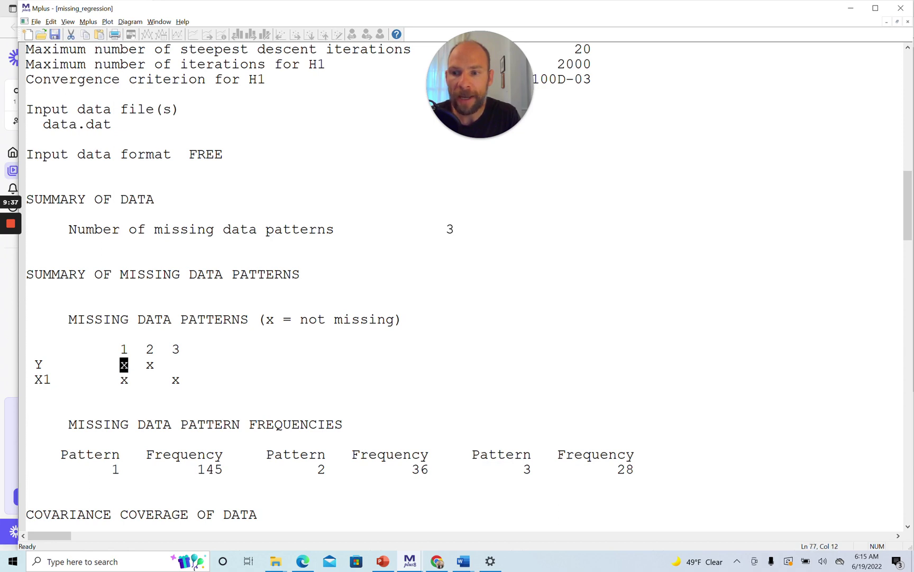
pyautogui.click(121, 379)
pyautogui.hotkey('shift', 'Left')
pyautogui.hotkey('shift', 'Left')
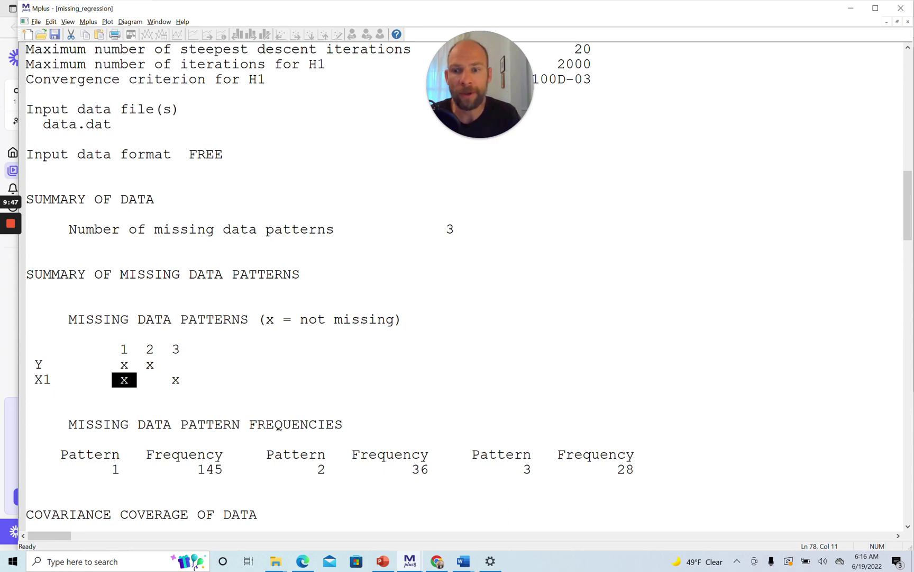
pyautogui.moveTo(223, 469); pyautogui.dragTo(182, 471)
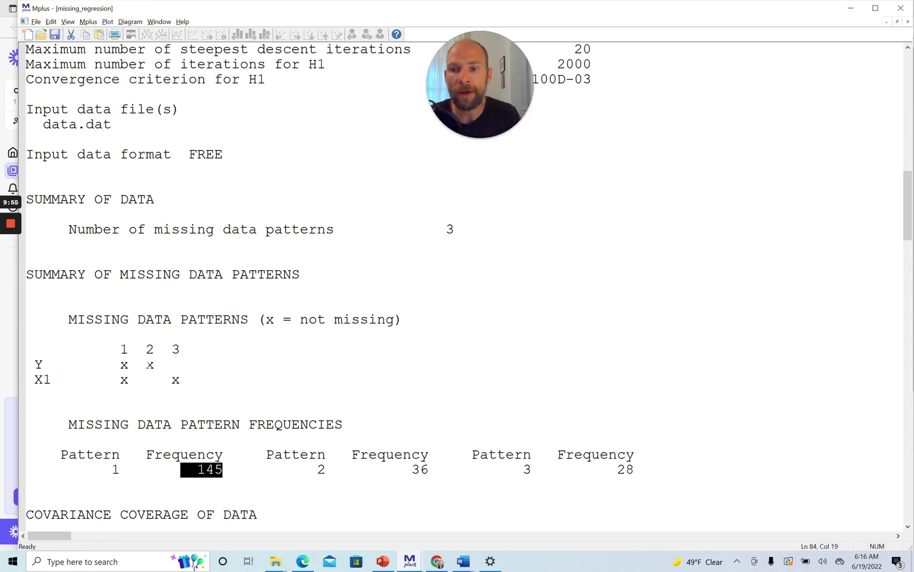
# Highlight the pattern 2 and 3 frequencies, 36 and 28, then scroll to covariance coverage.
pyautogui.doubleClick(150, 365)
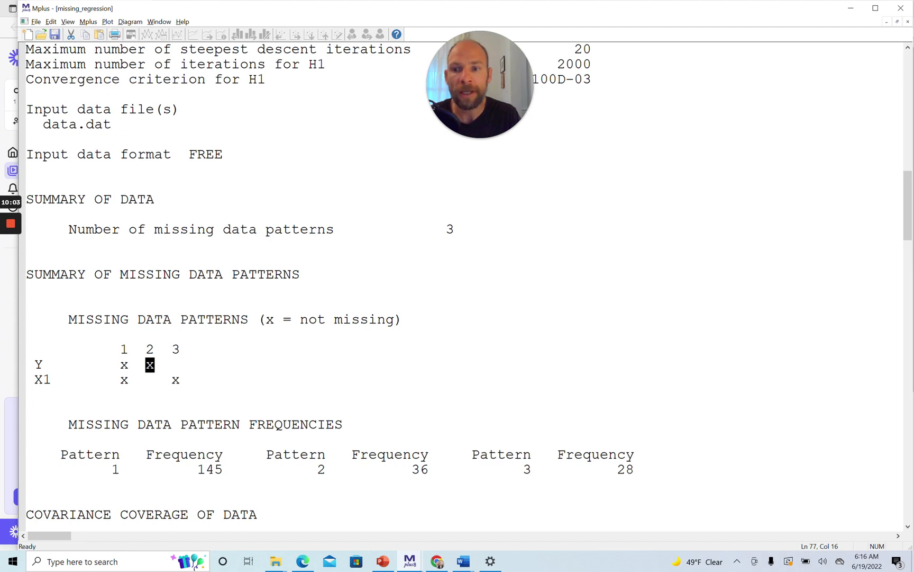
pyautogui.doubleClick(409, 468)
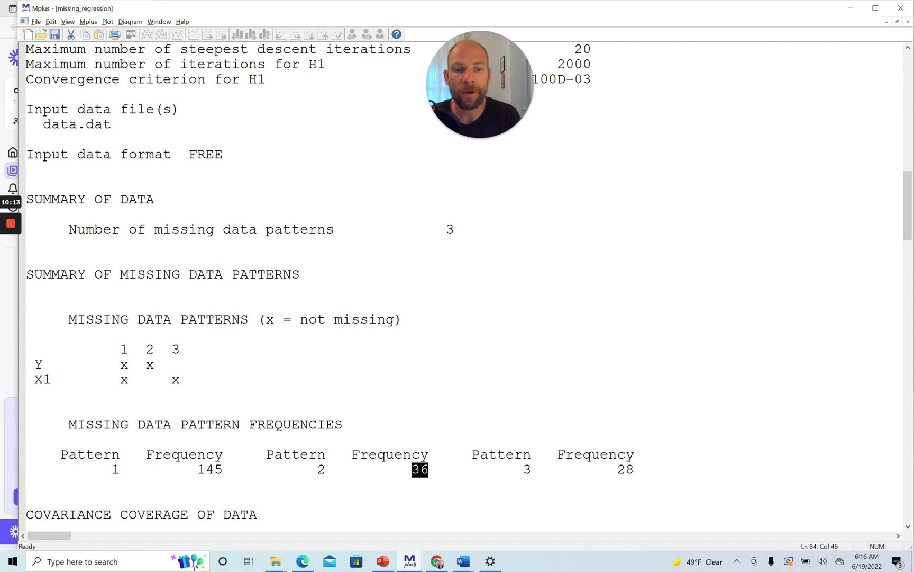
pyautogui.moveTo(635, 469); pyautogui.dragTo(610, 469)
pyautogui.click(659, 471)
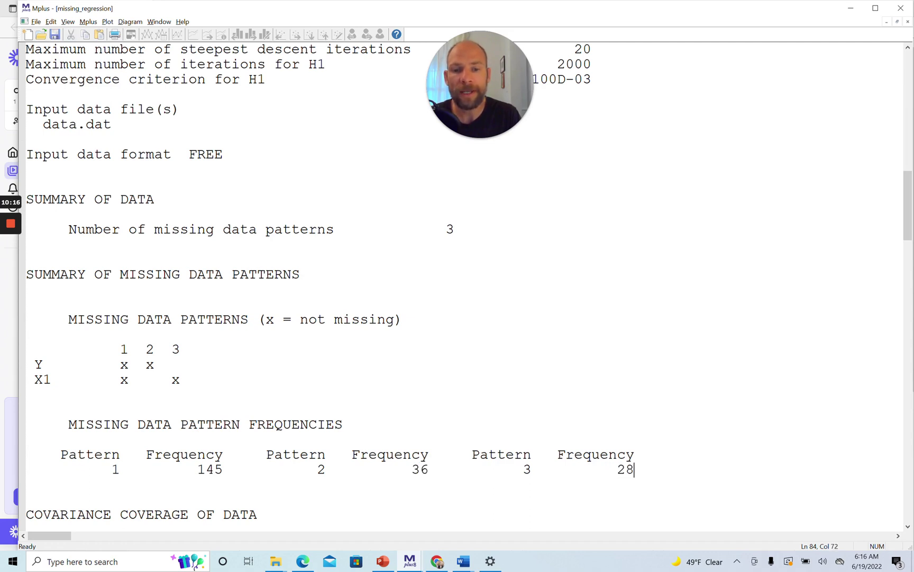
pyautogui.rightClick(467, 471)
pyautogui.click(395, 470)
pyautogui.moveTo(394, 469); pyautogui.dragTo(635, 469)
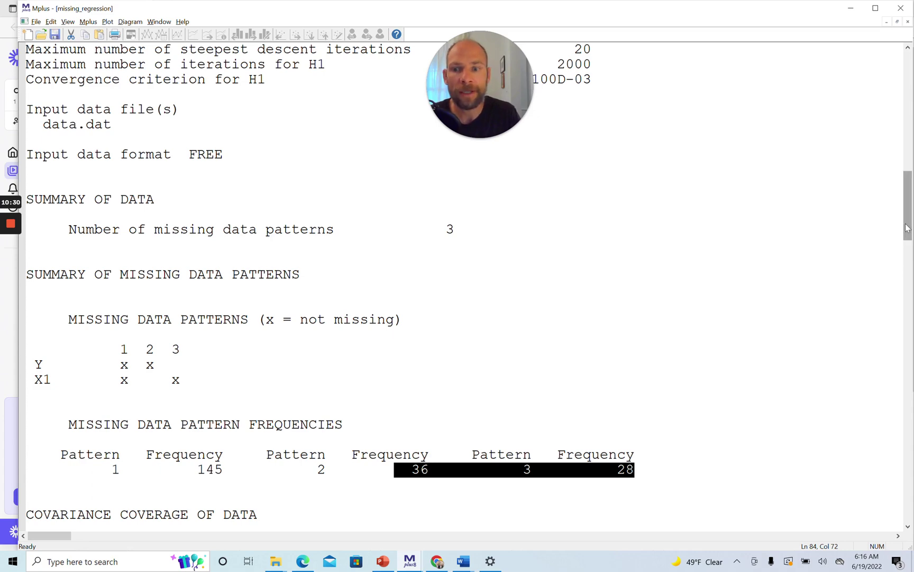
pyautogui.moveTo(907, 228); pyautogui.dragTo(911, 297)
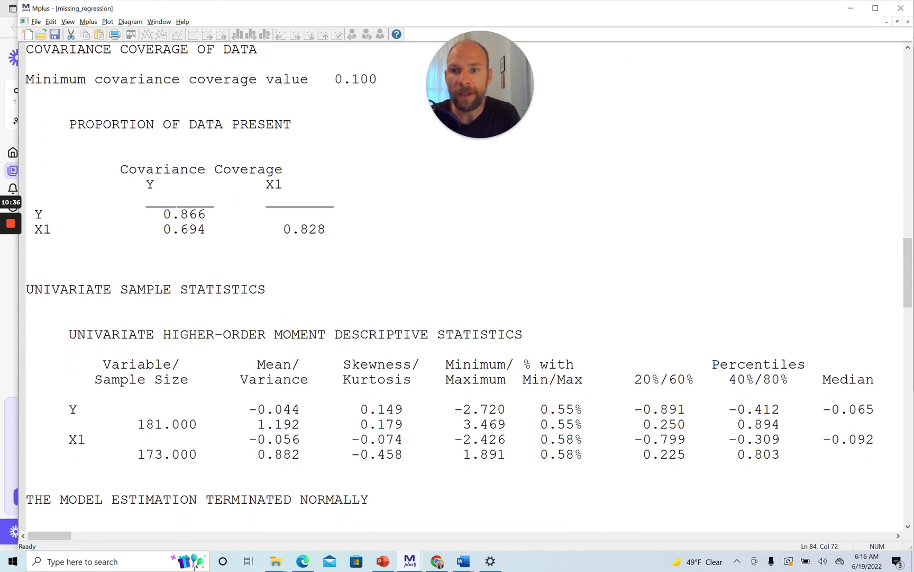
# Highlight coverage values 0.866 (Y), 0.828 (X1) and 0.694 (joint), then scroll to model results.
pyautogui.moveTo(163, 214); pyautogui.dragTo(207, 214)
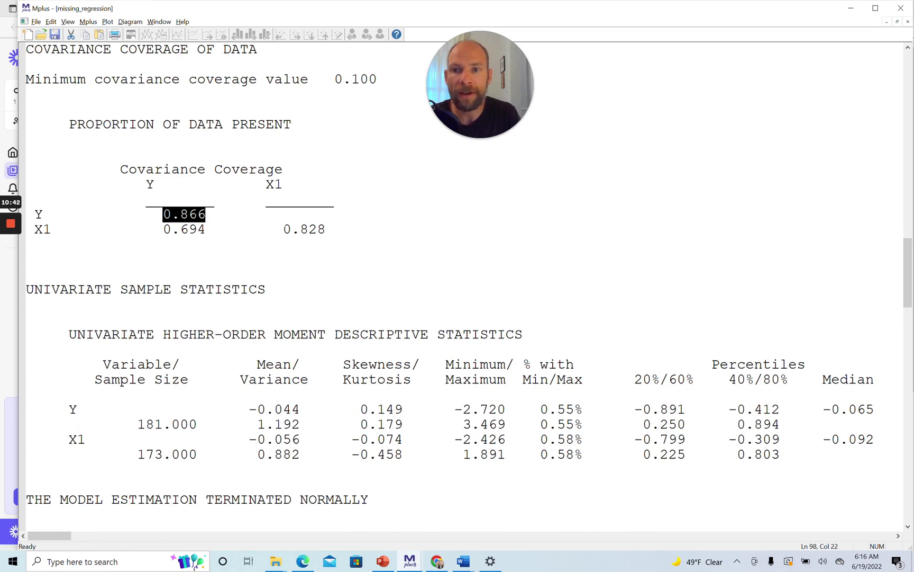
pyautogui.moveTo(283, 229); pyautogui.dragTo(326, 229)
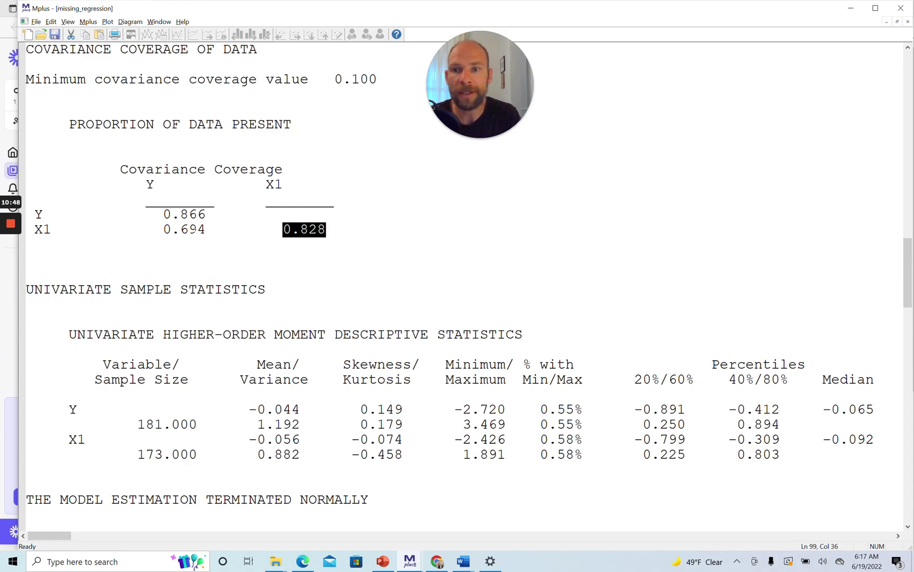
pyautogui.moveTo(163, 229); pyautogui.dragTo(214, 237)
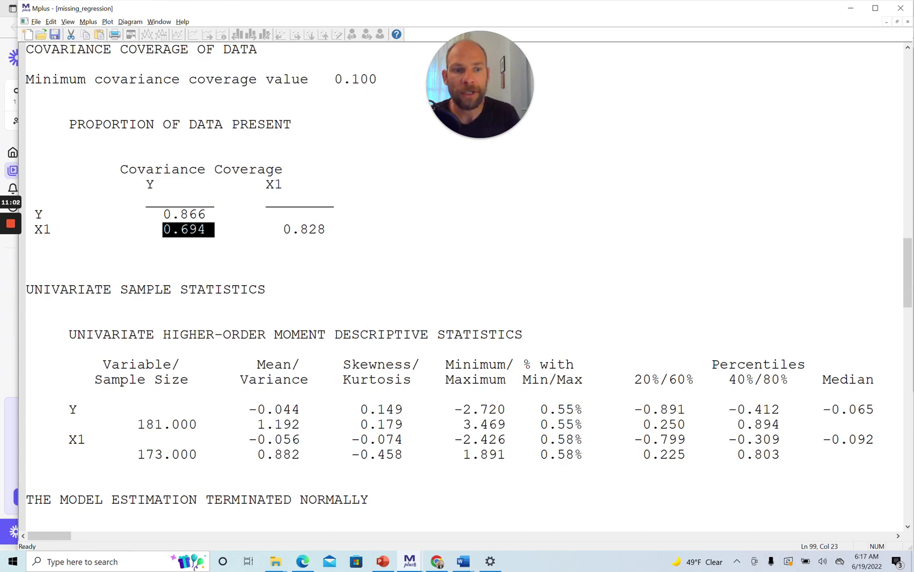
pyautogui.moveTo(908, 269); pyautogui.dragTo(911, 422)
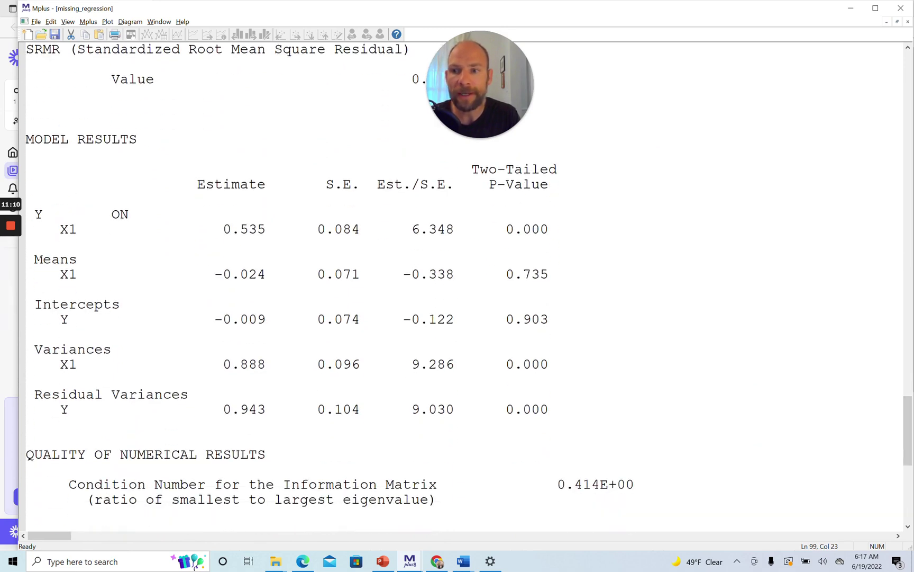
# Highlight the X1 mean -0.024, variance 0.888 and slope 0.535, then drag 0.943 into Intercepts Y.
pyautogui.moveTo(34, 259); pyautogui.dragTo(268, 277)
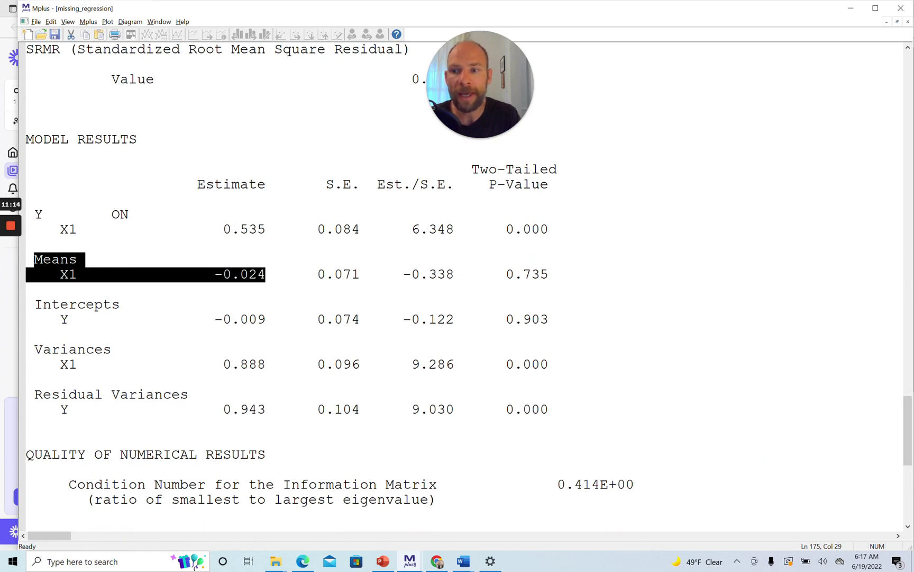
pyautogui.click(30, 342)
pyautogui.moveTo(30, 343); pyautogui.dragTo(276, 365)
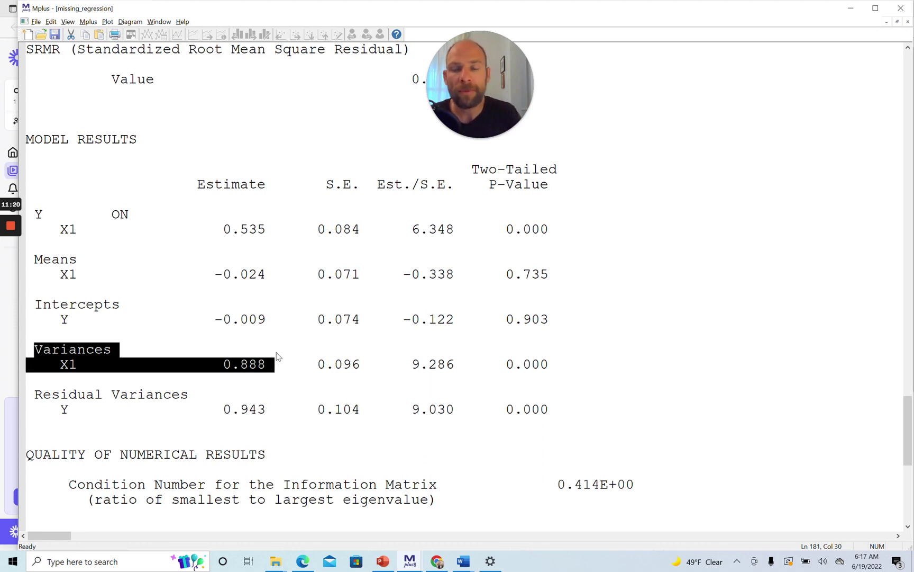
pyautogui.moveTo(223, 230); pyautogui.dragTo(267, 231)
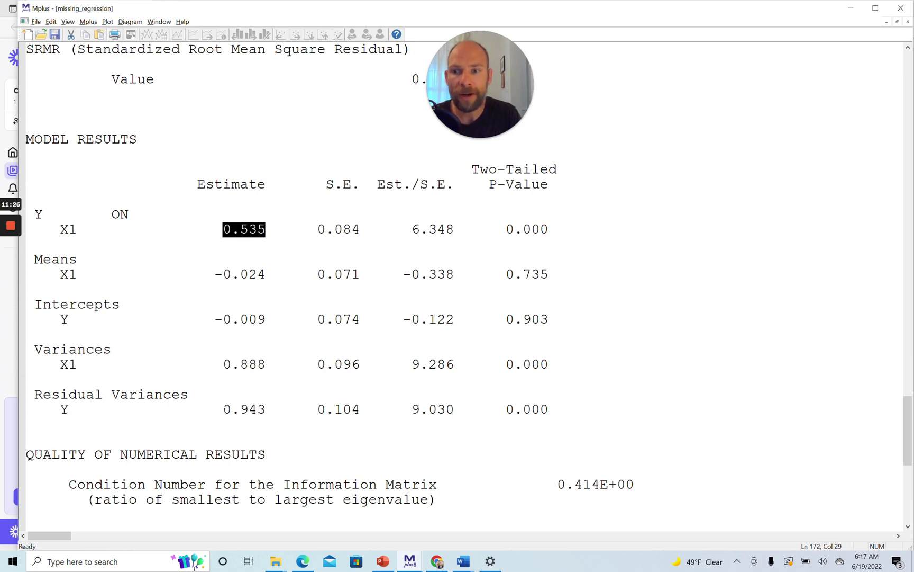
pyautogui.moveTo(223, 409); pyautogui.dragTo(282, 412)
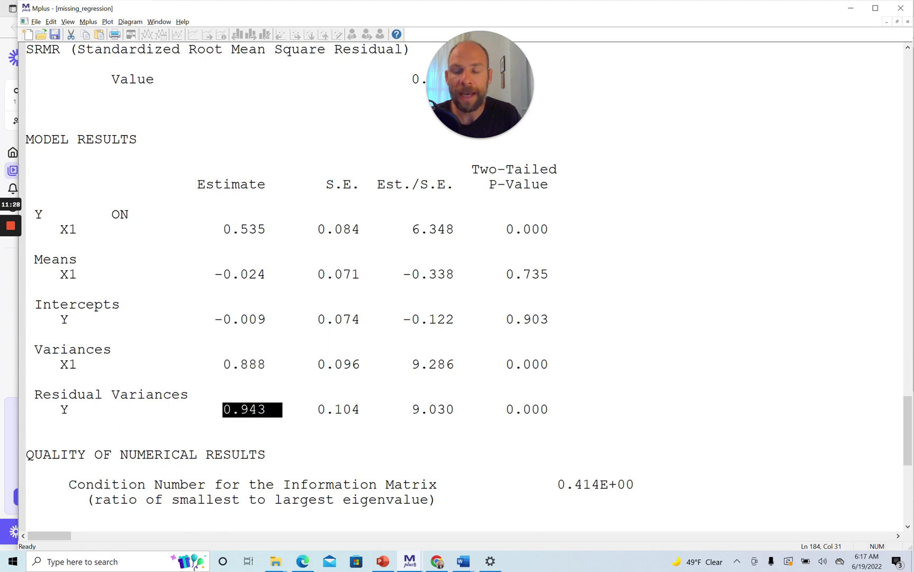
pyautogui.moveTo(214, 319); pyautogui.dragTo(222, 319)
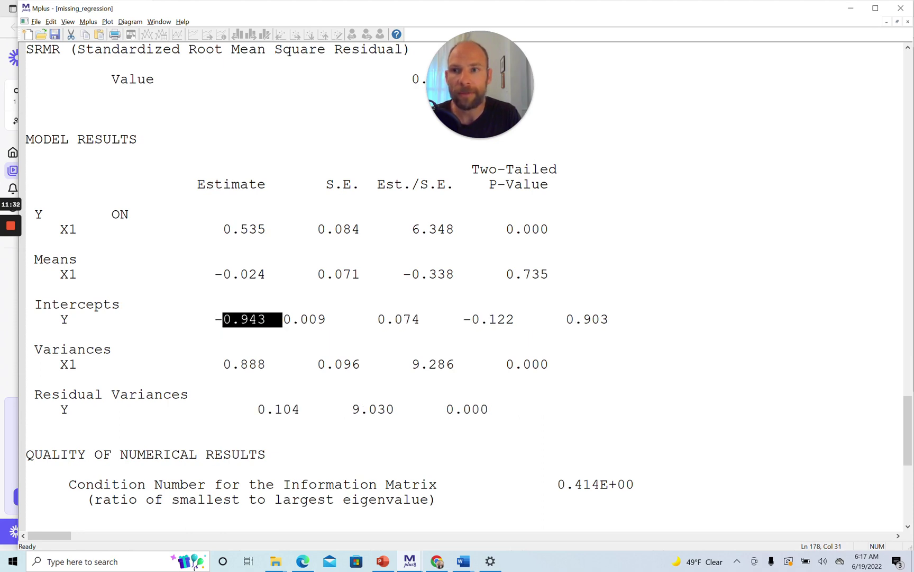